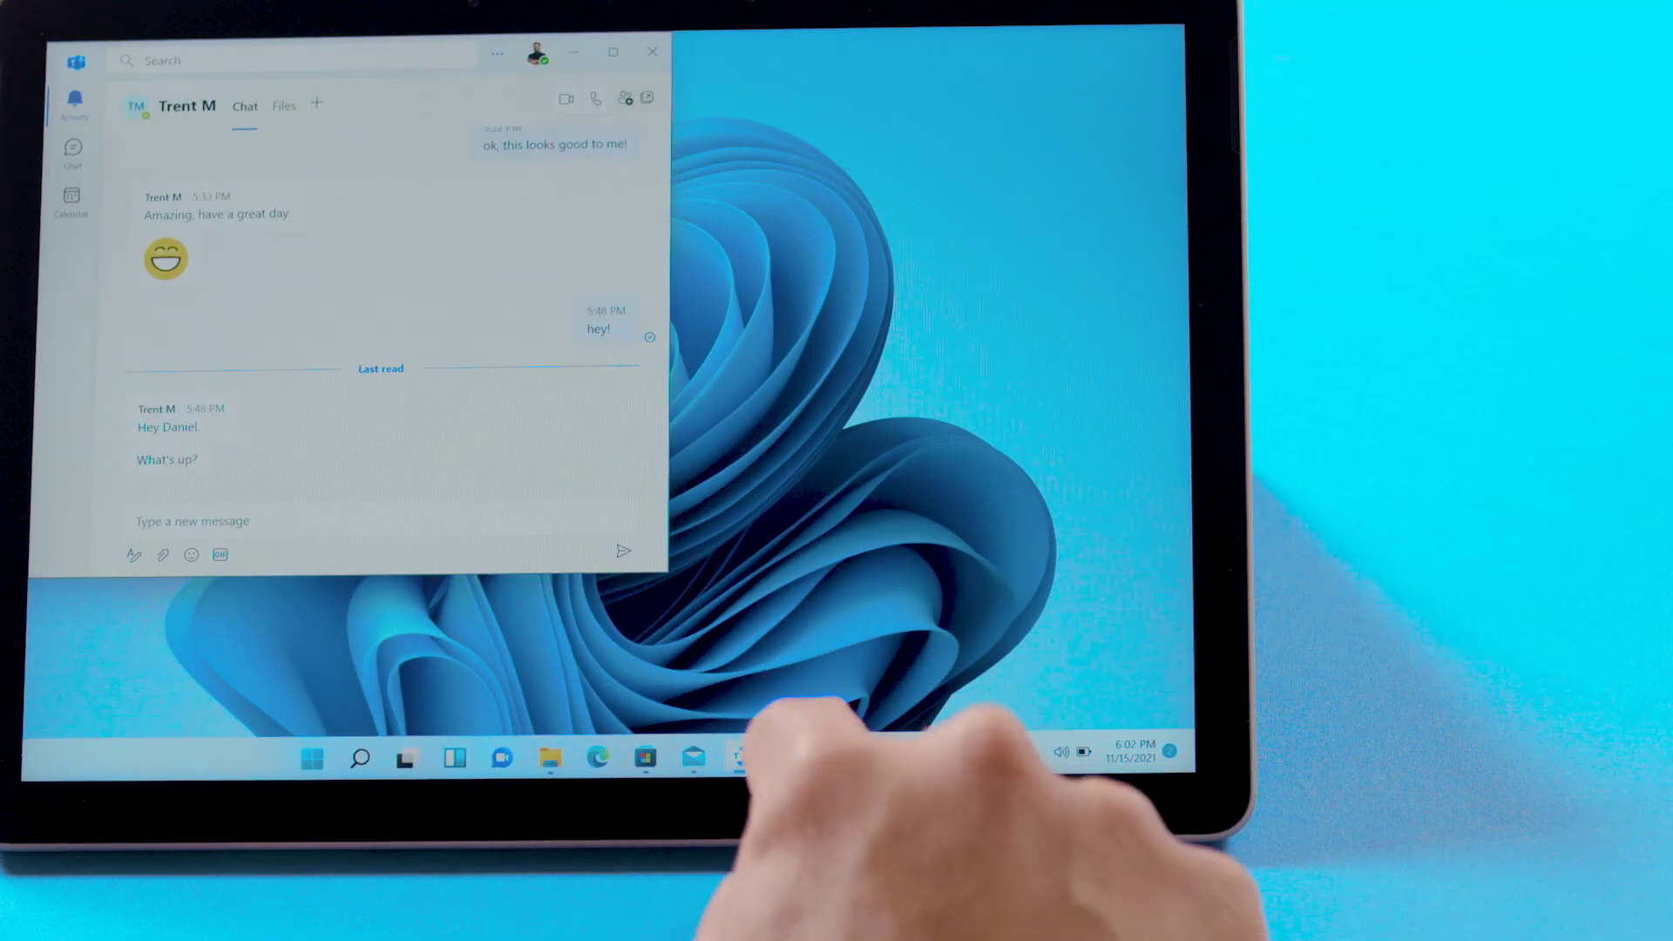
Bring up the PowerPoint presentation and Calendar windows from the taskbar
left_click(788, 757)
left_click(886, 755)
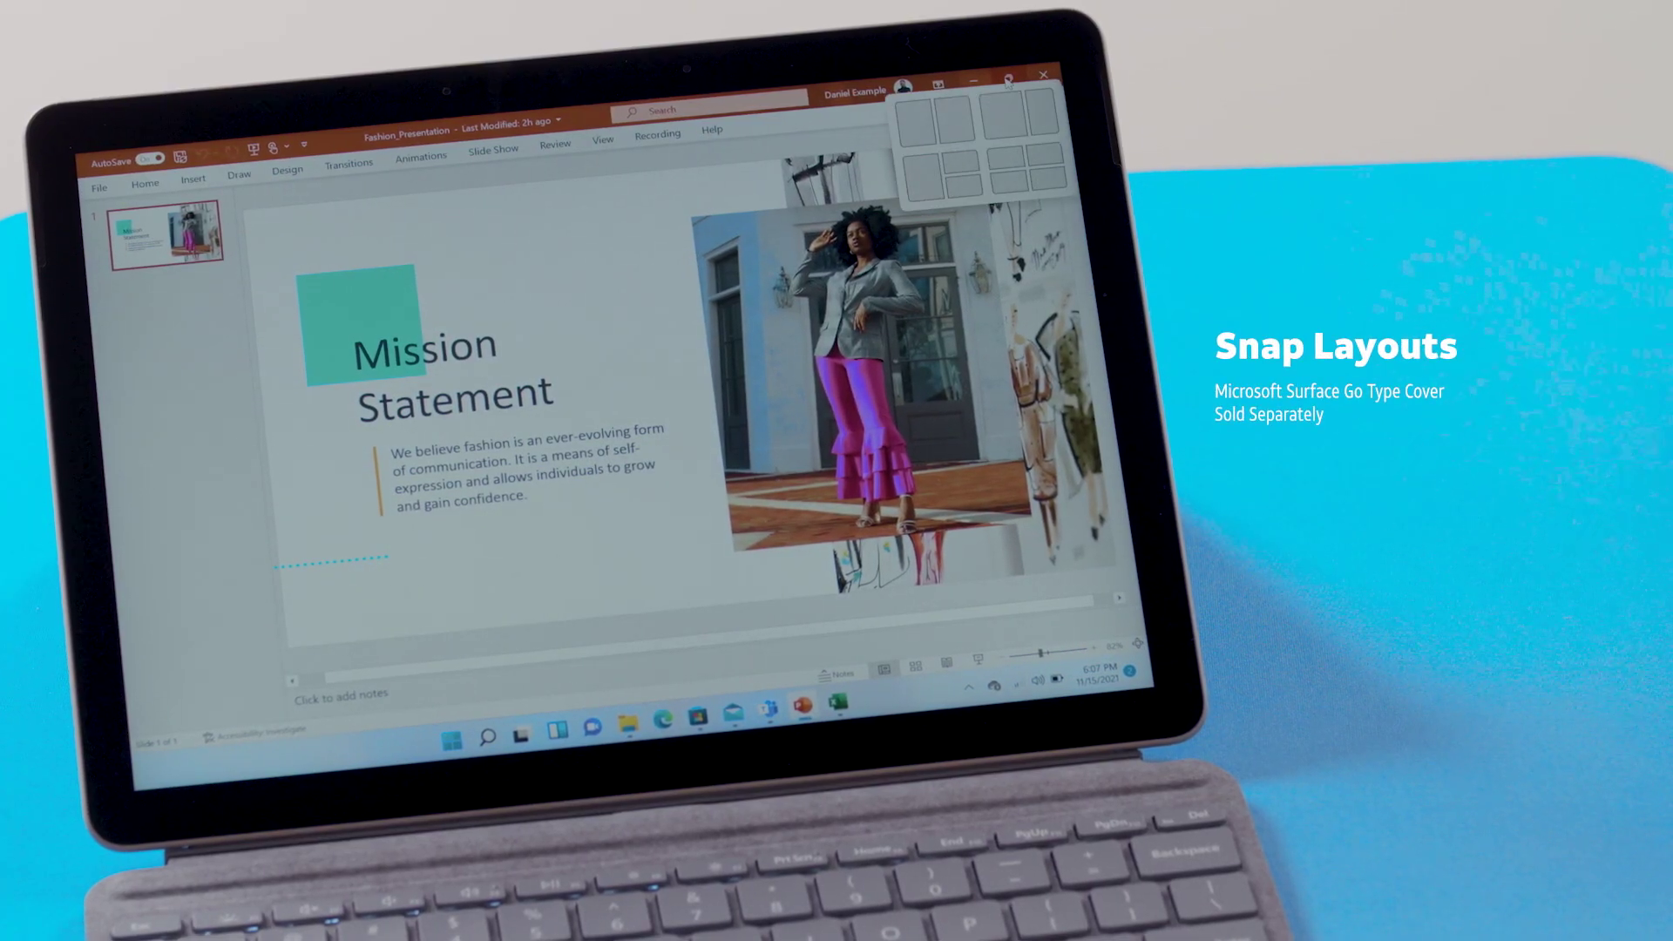
Snap PowerPoint right beside the Teams chat, then switch to Desktop 2 showing Word and Paint
left_click(960, 127)
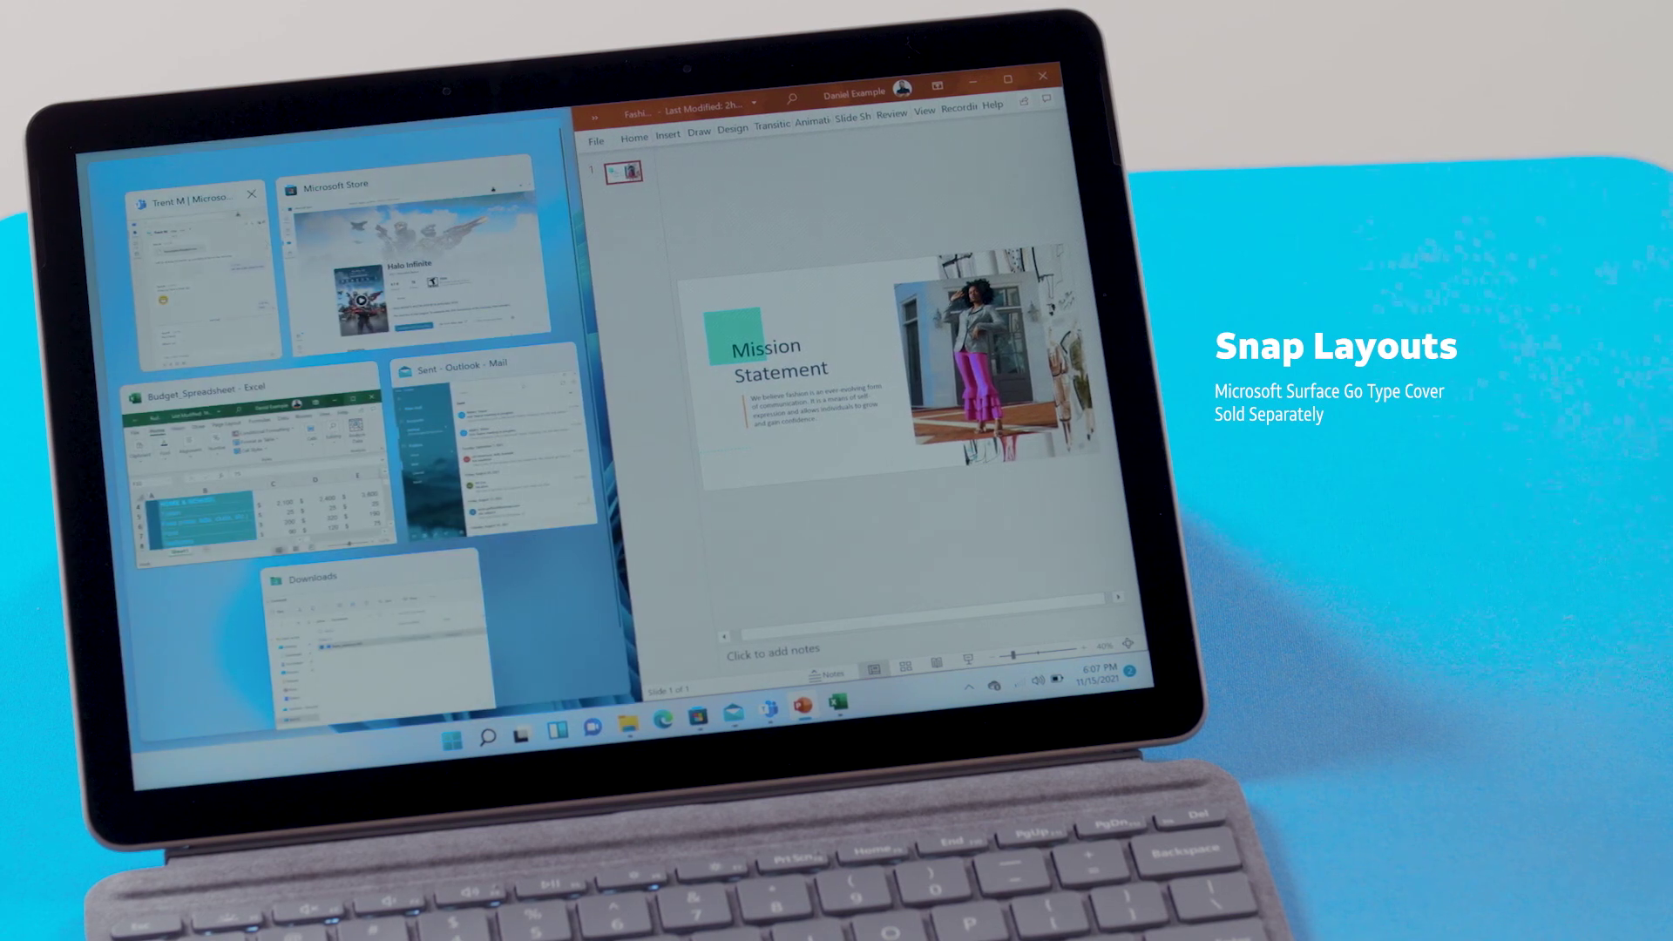
left_click(197, 286)
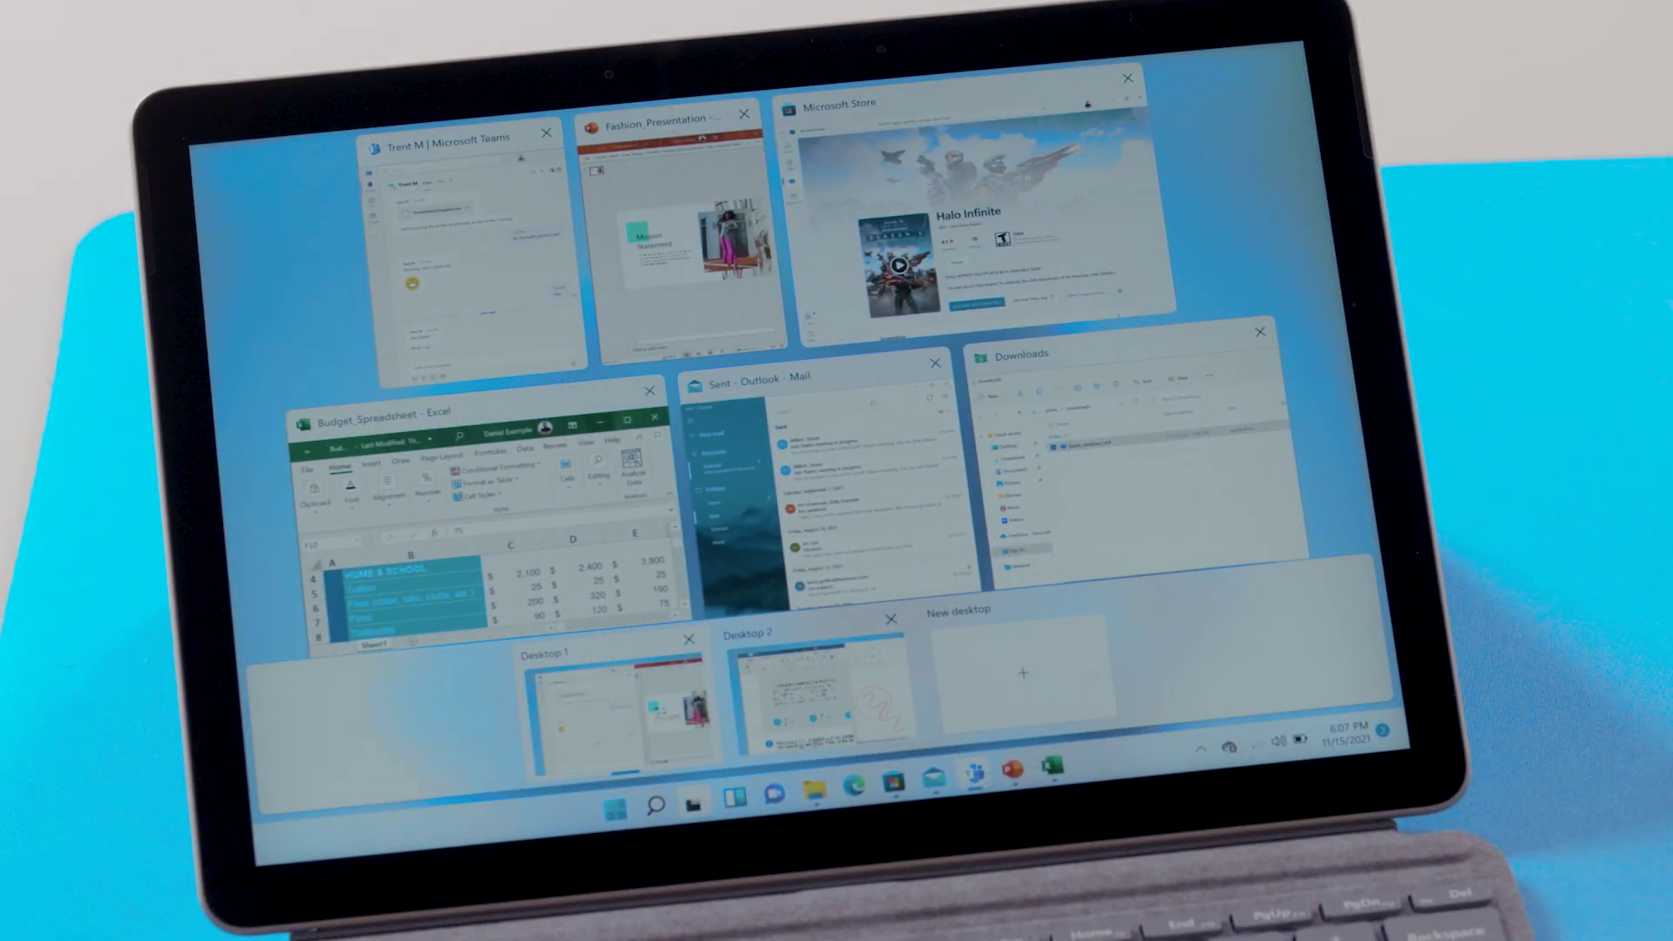
left_click(836, 667)
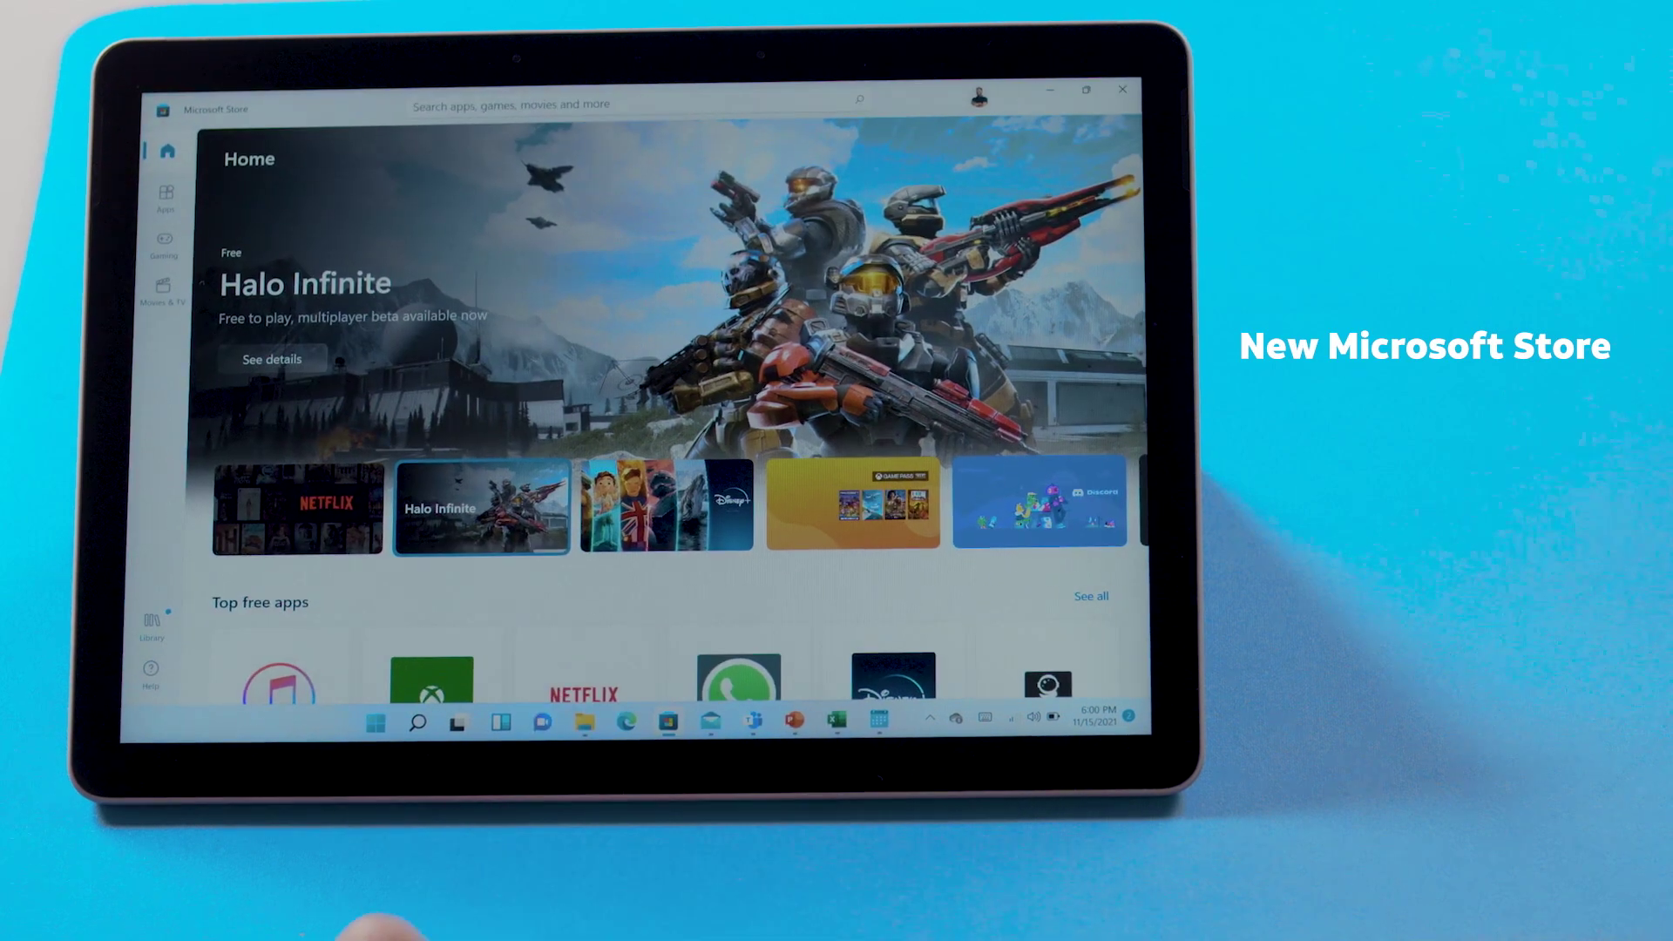
scroll(655, 457, "down", 5)
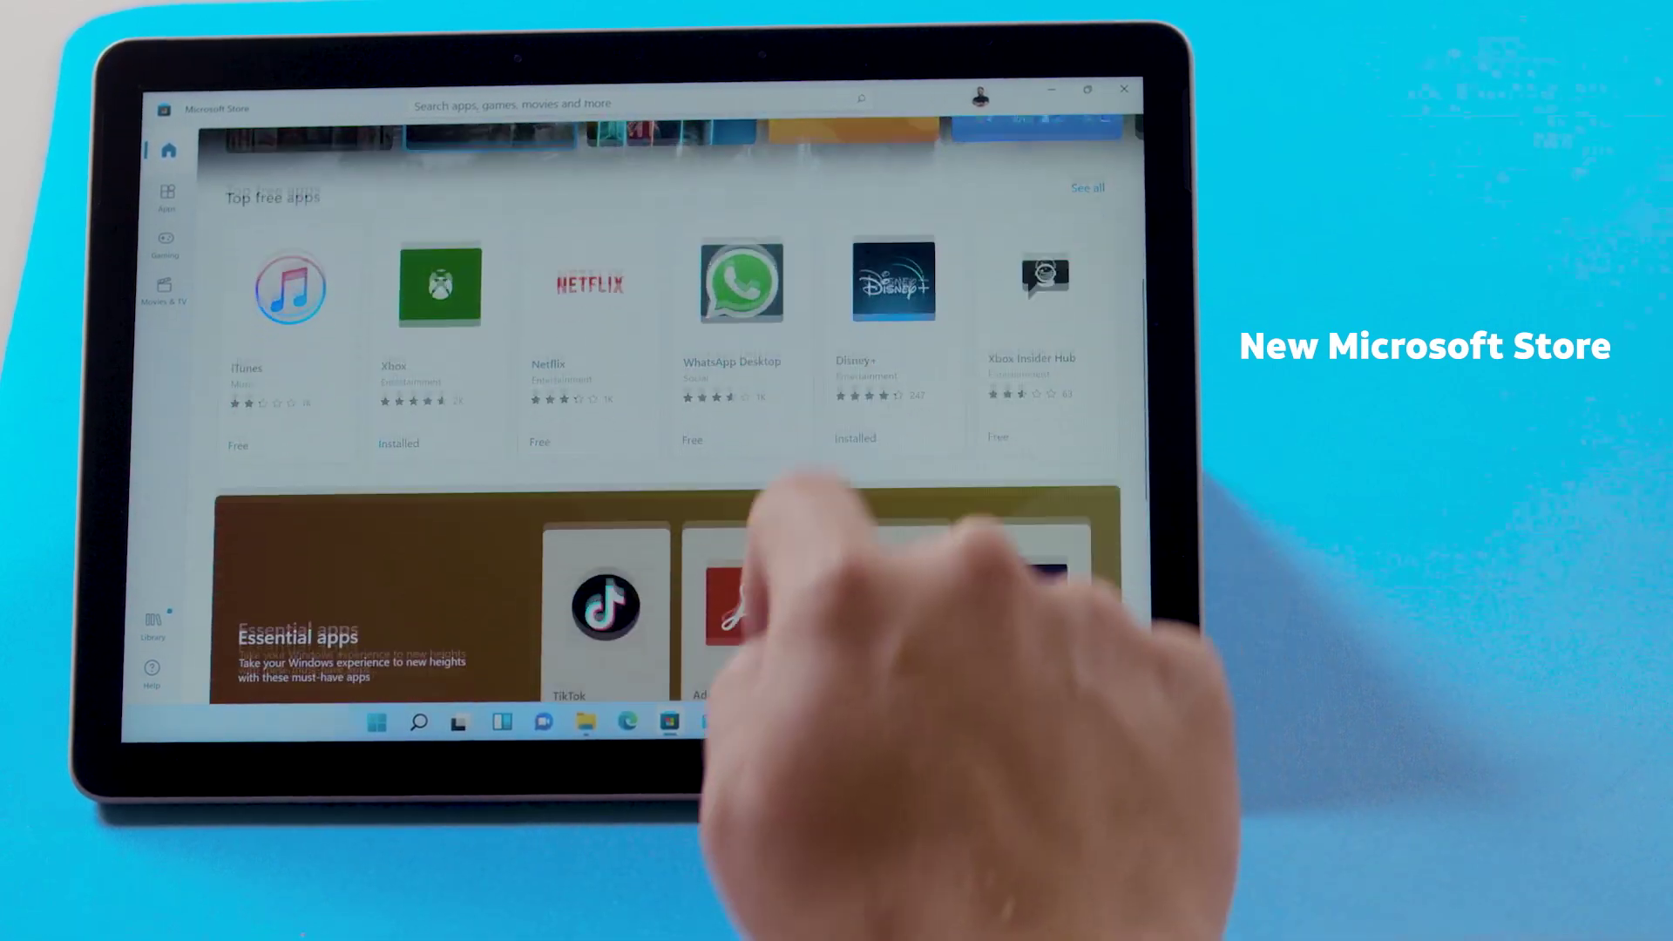